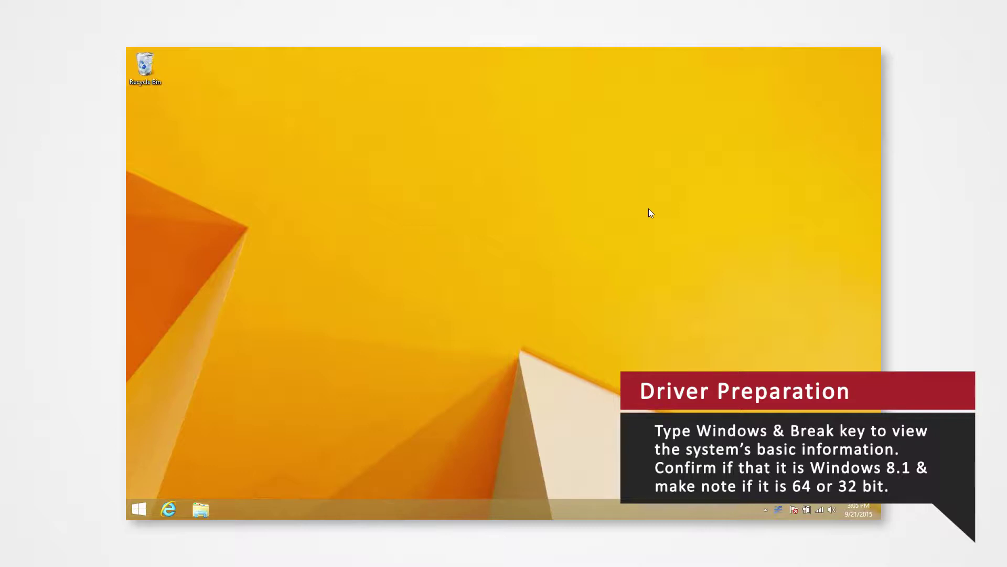
Open the System window with Windows+Pause to check the Windows 8.1 edition and 64-bit type.
key("super+Pause")
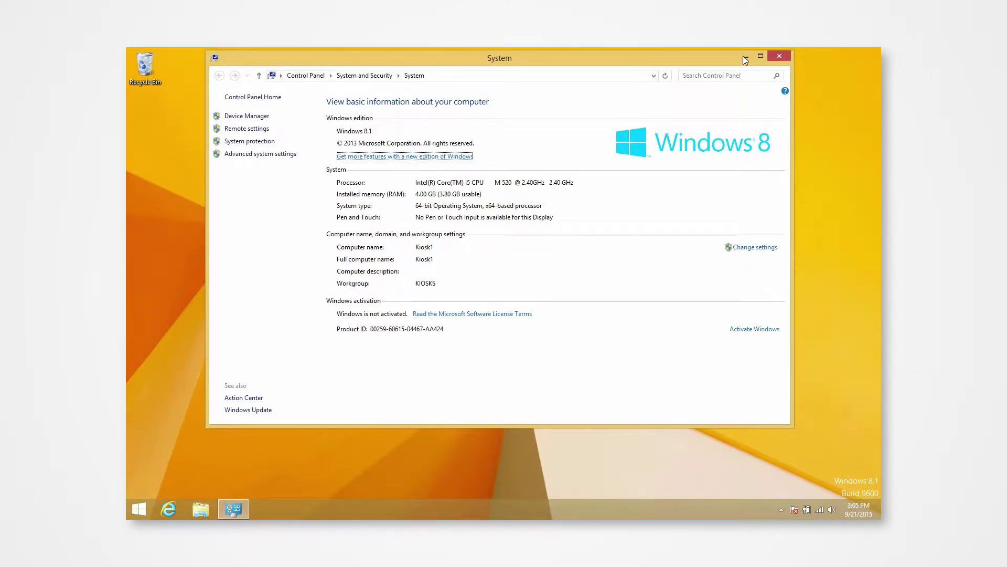
Minimize the System window and load me-vis.com in Internet Explorer.
left_click(745, 60)
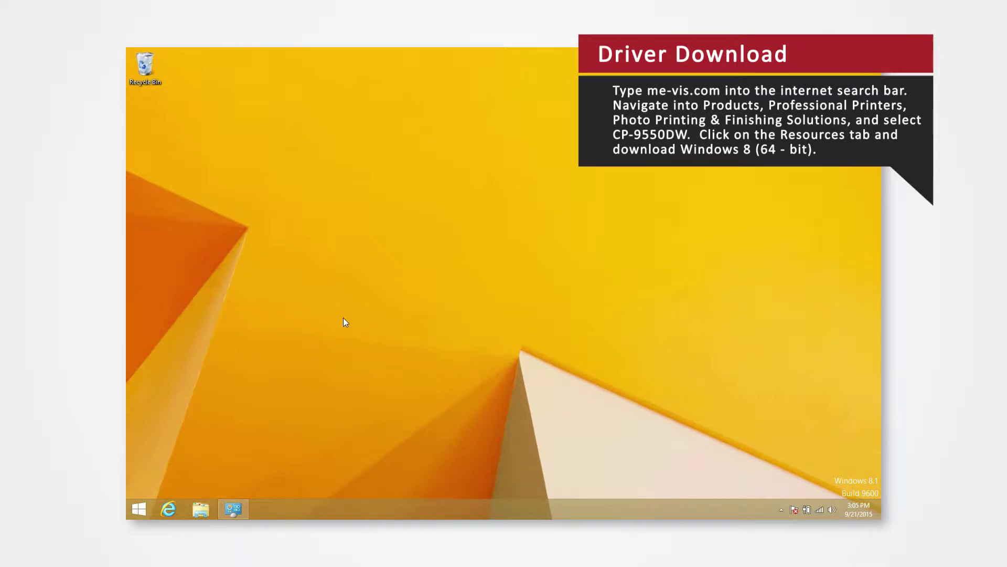
left_click(168, 510)
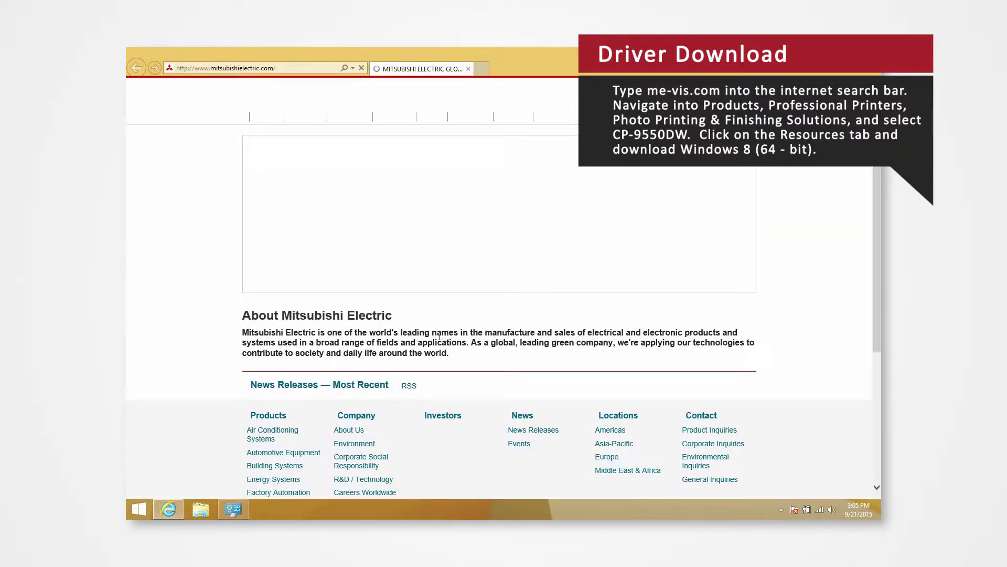
left_click(284, 68)
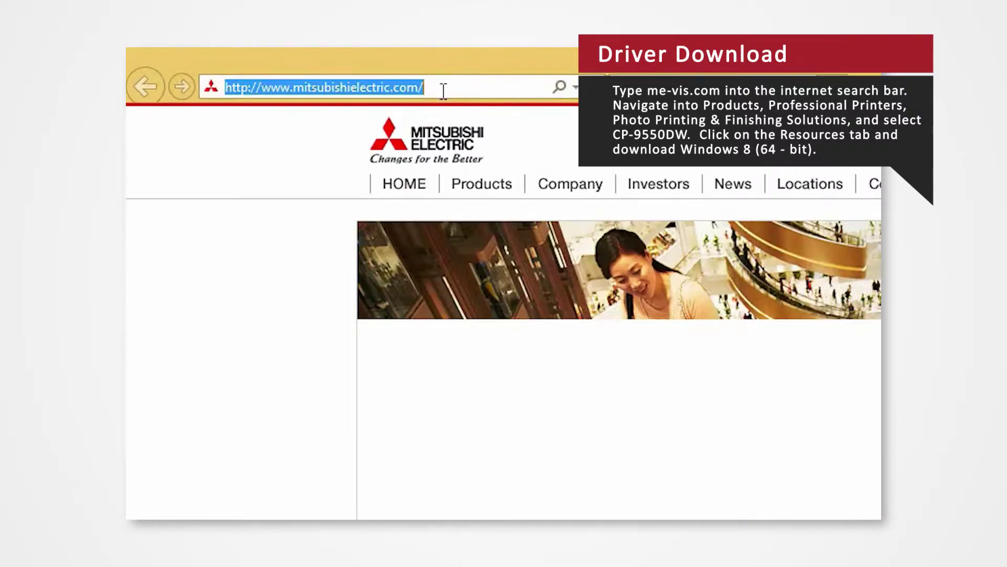
type("me-v")
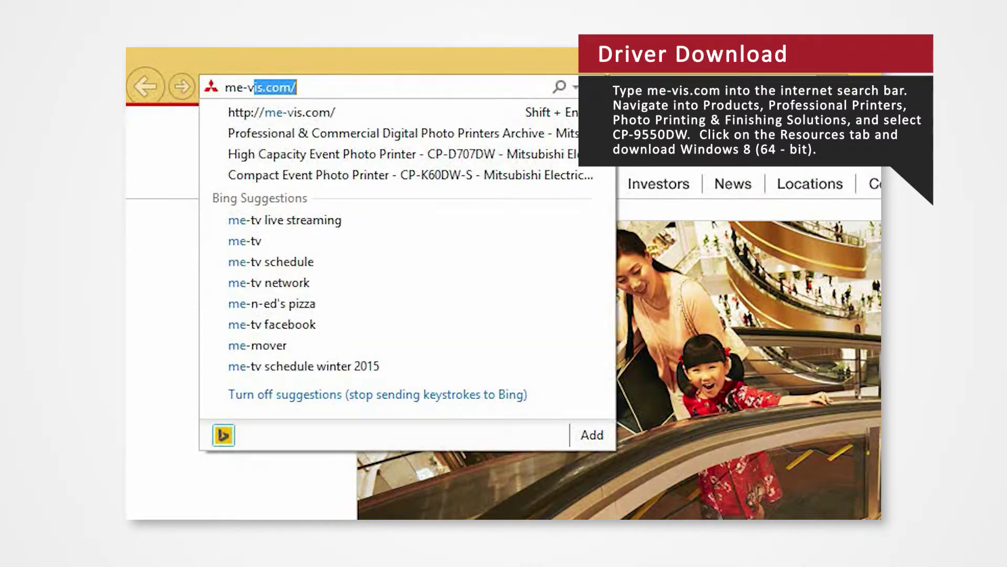
type("is.com")
key("Return")
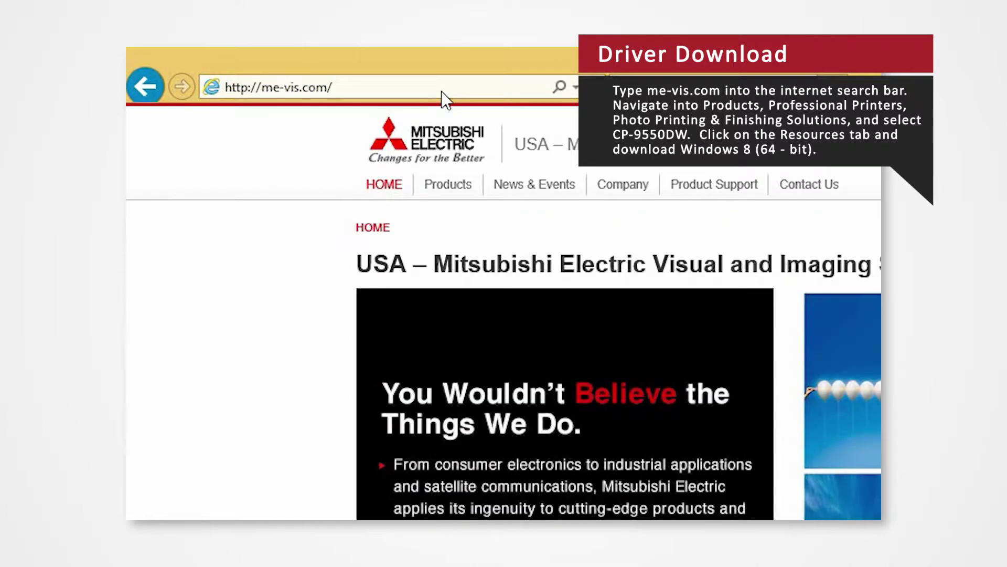
mouse_move(384, 157)
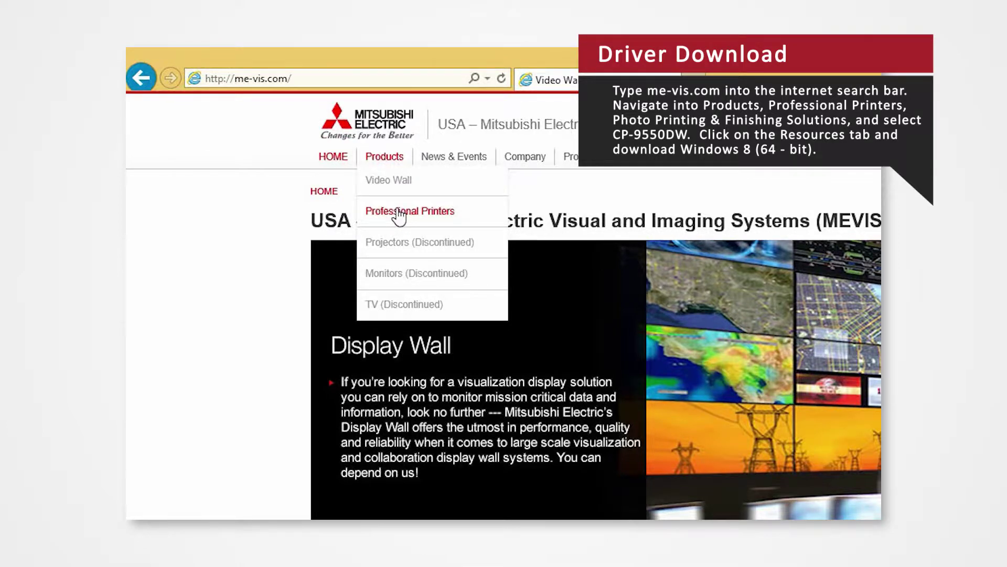
Browse to the CP-9550DW Resources and bring up the Windows 8 (64-bit) link's options.
left_click(399, 216)
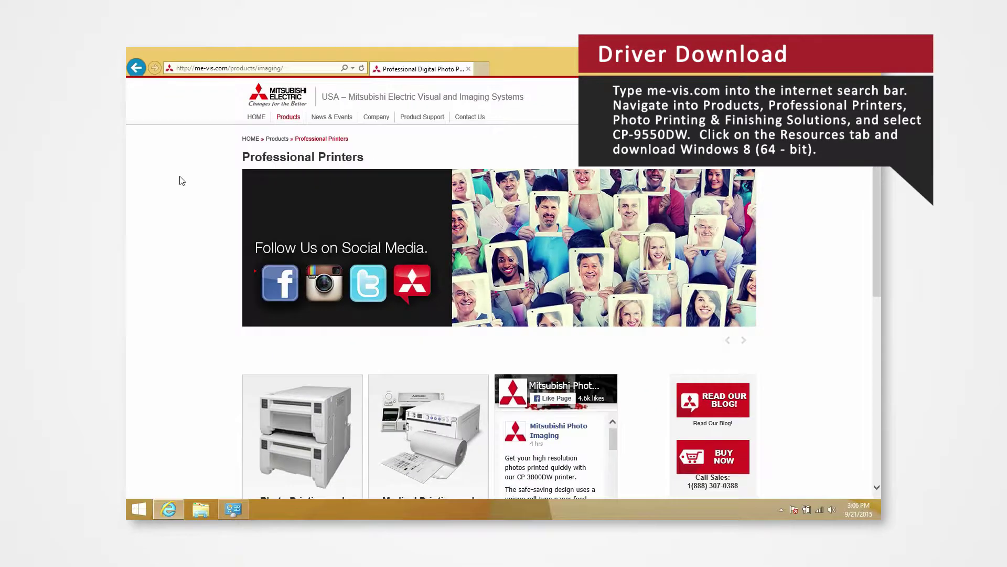
scroll(183, 183, "down", 3)
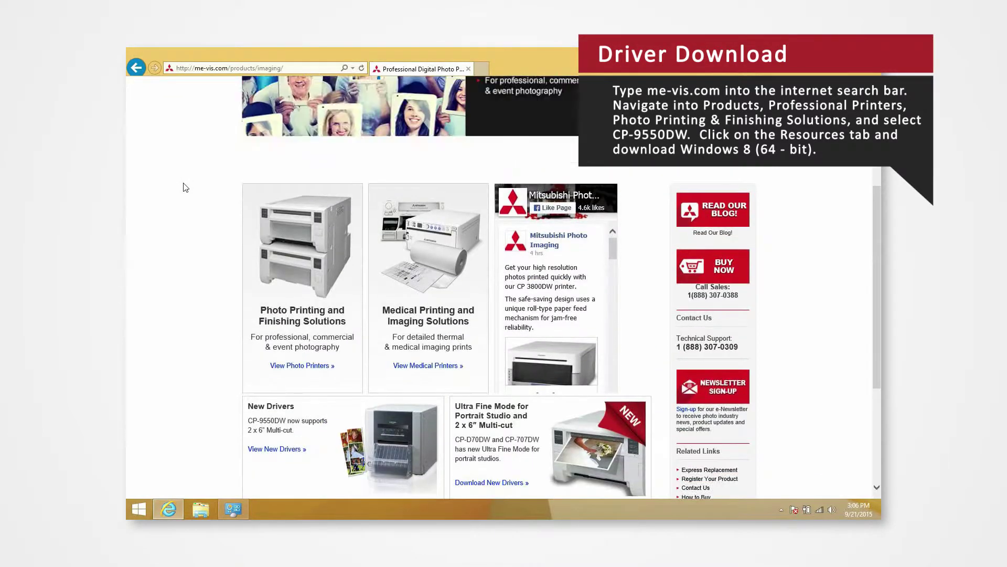
left_click(277, 239)
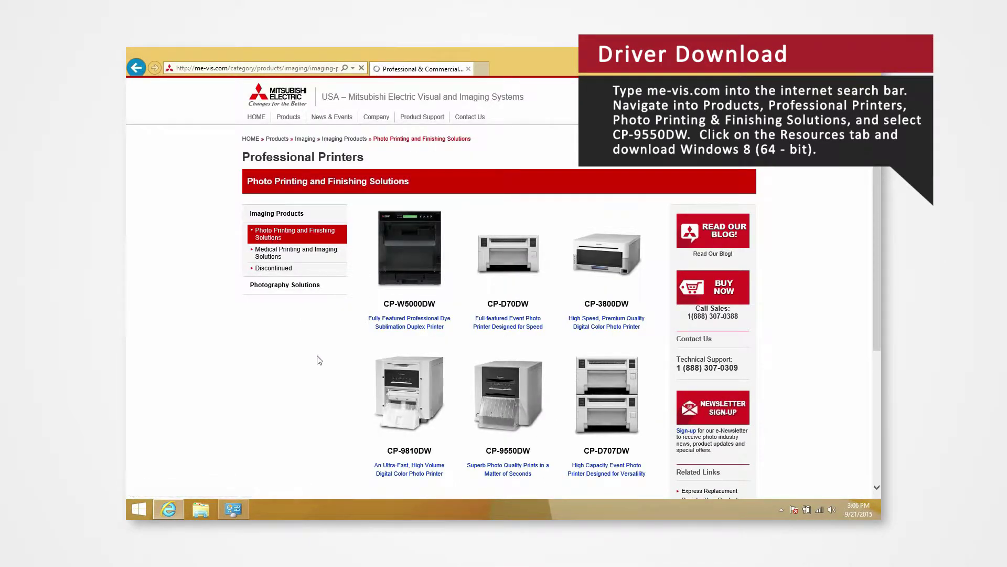
scroll(319, 359, "down", 1)
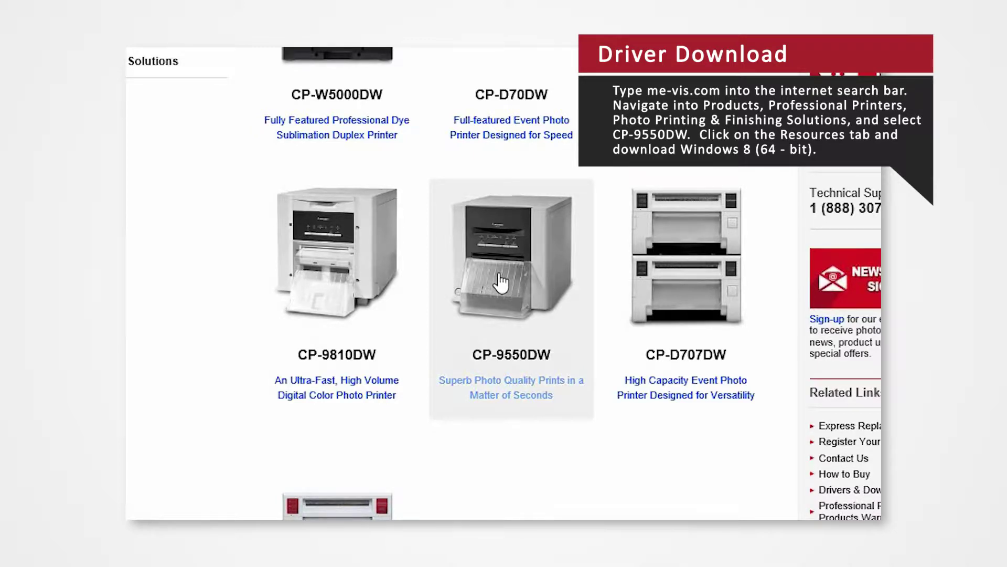
left_click(499, 276)
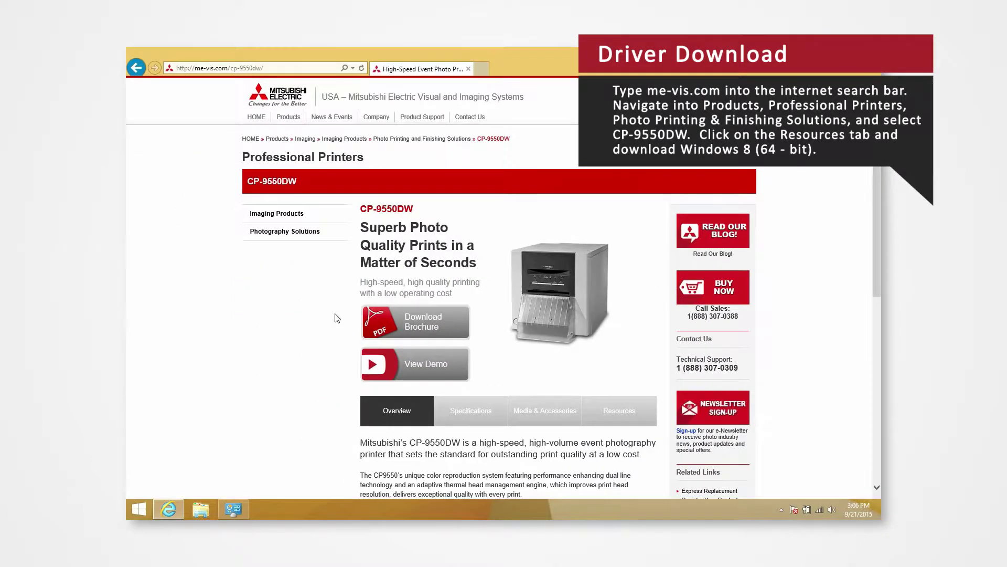
scroll(339, 321, "down", 3)
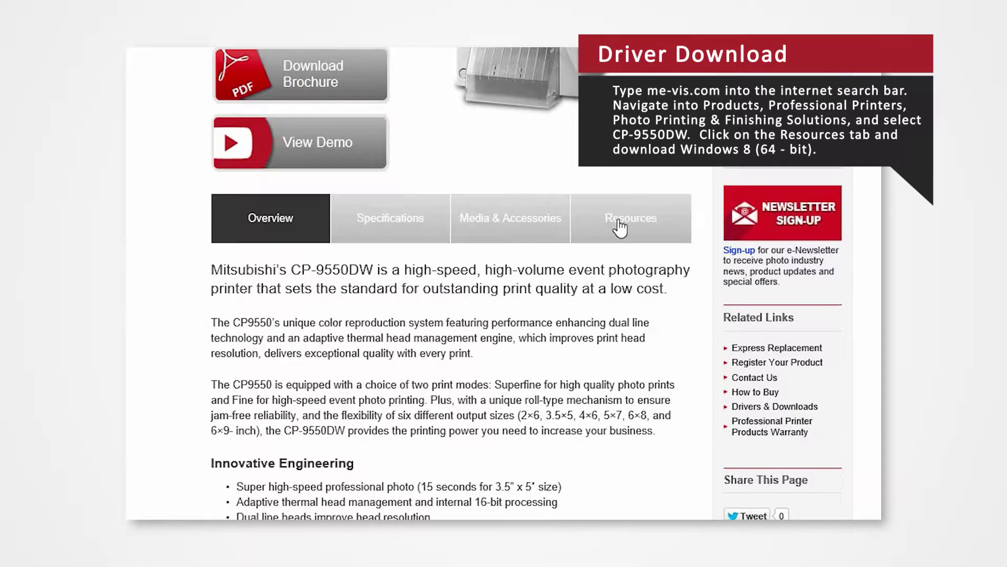
left_click(620, 227)
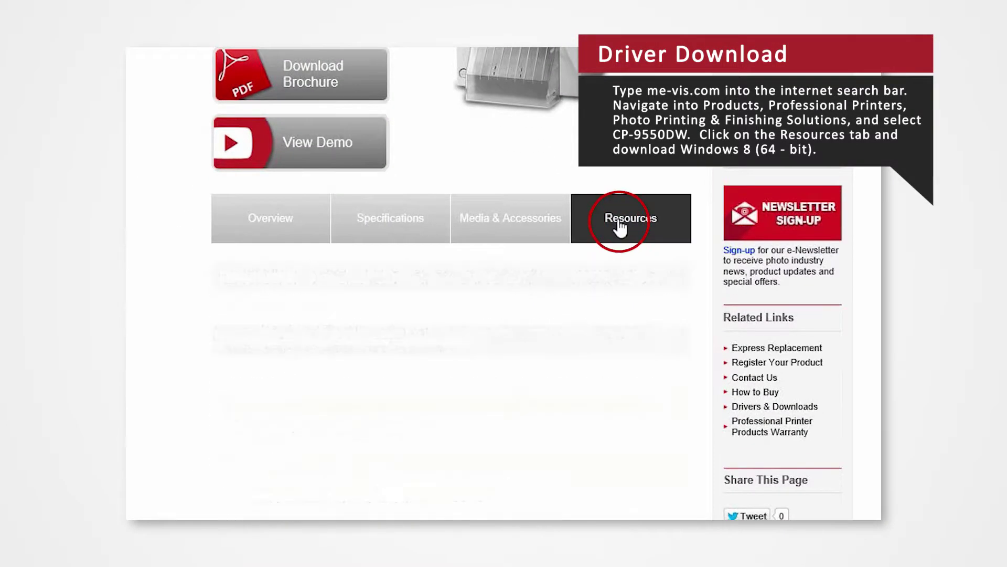
scroll(129, 249, "down", 2)
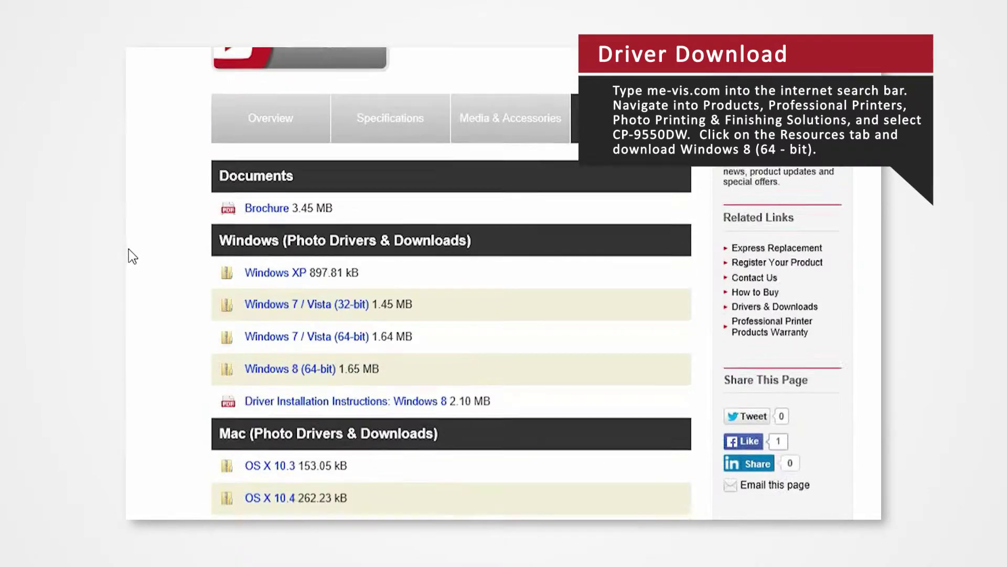
scroll(142, 260, "down", 2)
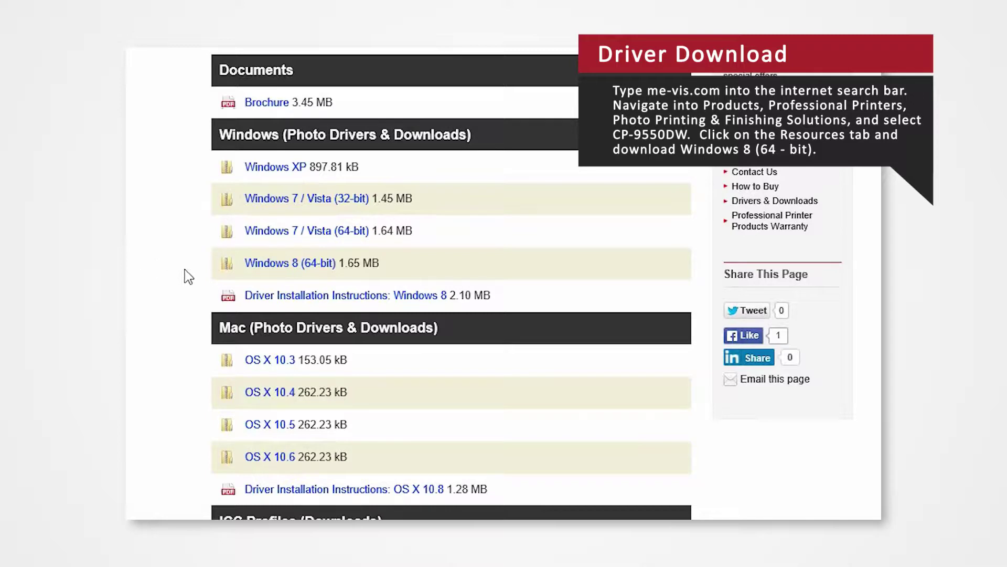
right_click(297, 270)
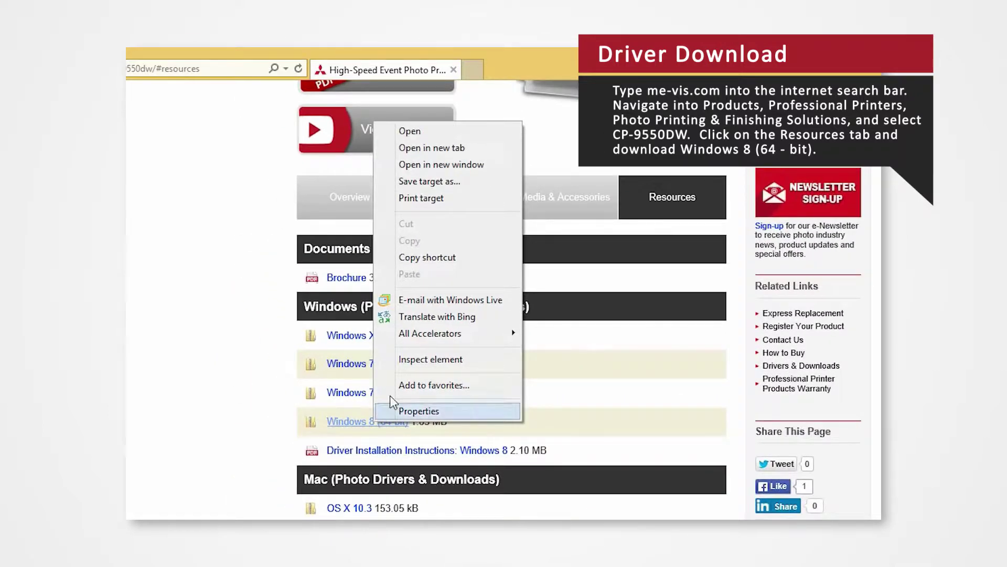
Save the Windows 8 (64-bit) driver zip to the Desktop, then minimize Internet Explorer.
left_click(428, 185)
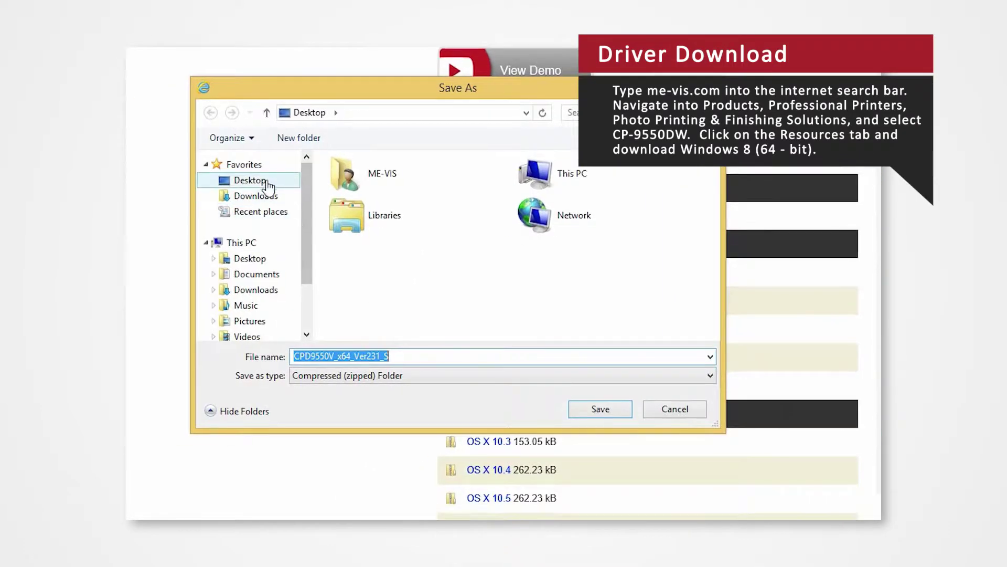
left_click(250, 179)
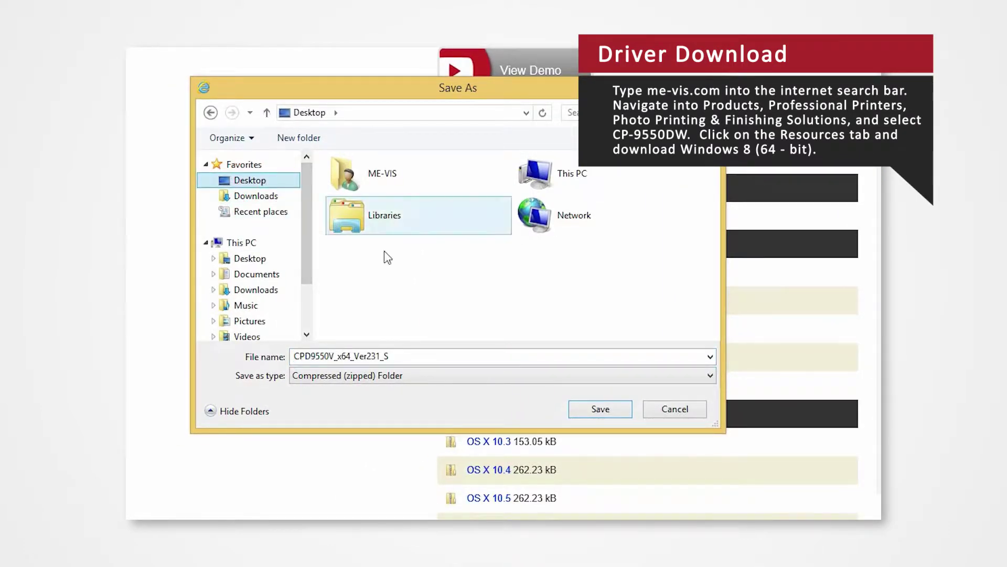
left_click(581, 407)
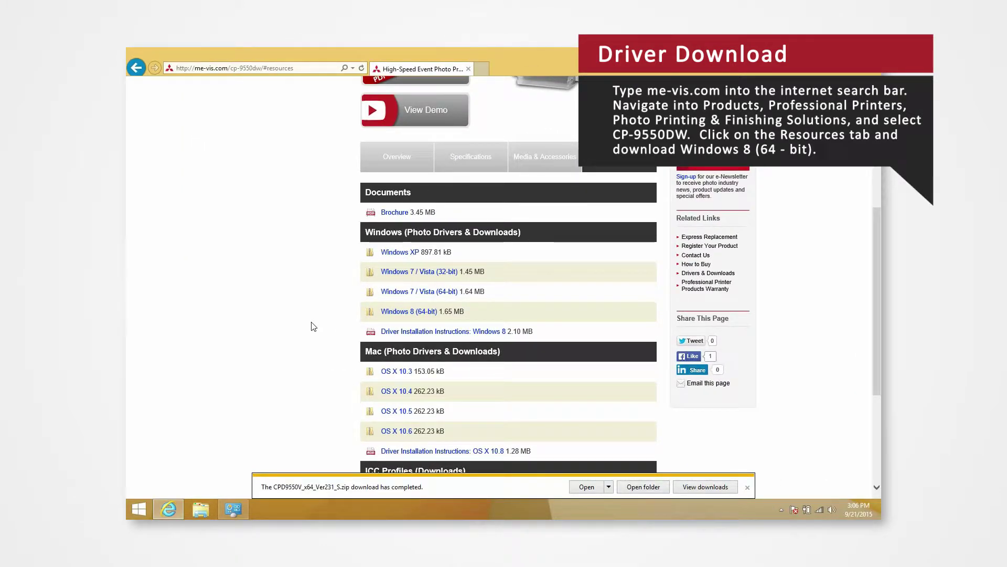
left_click(837, 54)
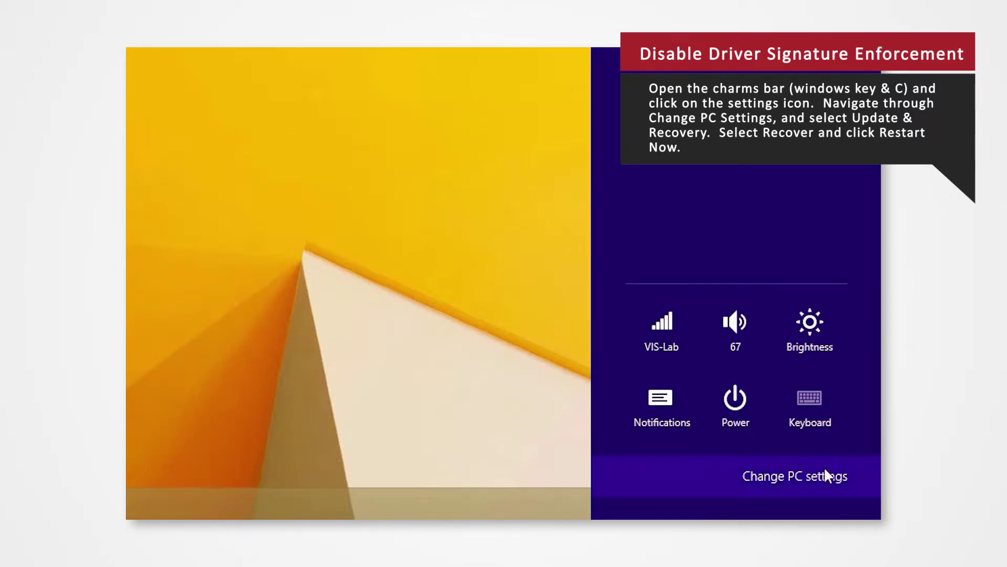
Restart into advanced startup from PC settings' Update and recovery > Recovery.
left_click(823, 472)
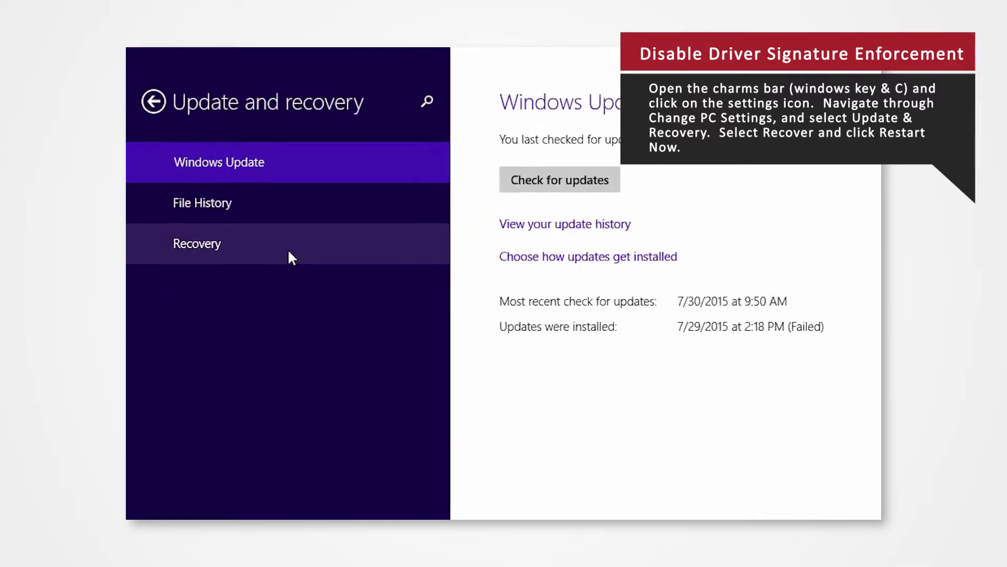
left_click(248, 207)
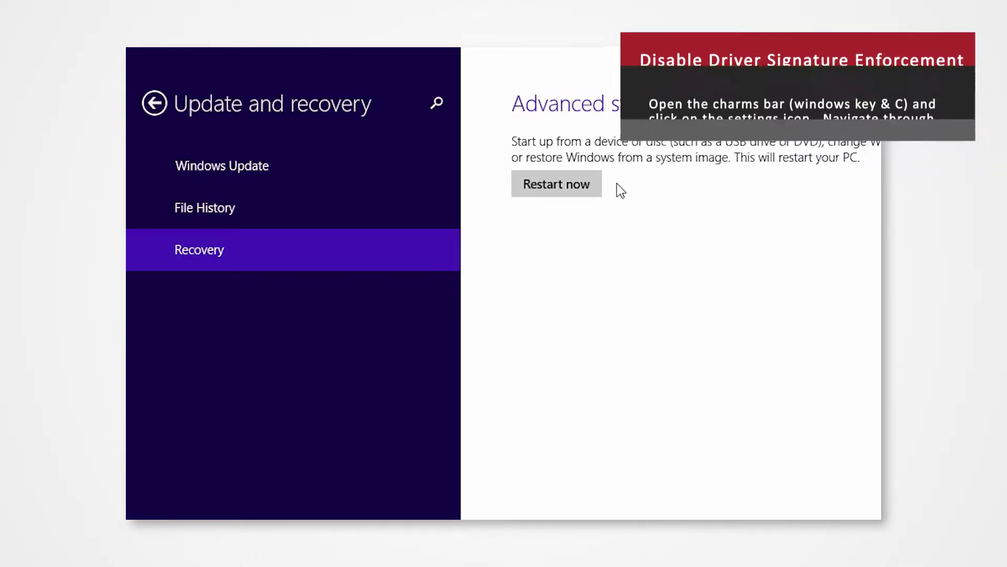
left_click(597, 183)
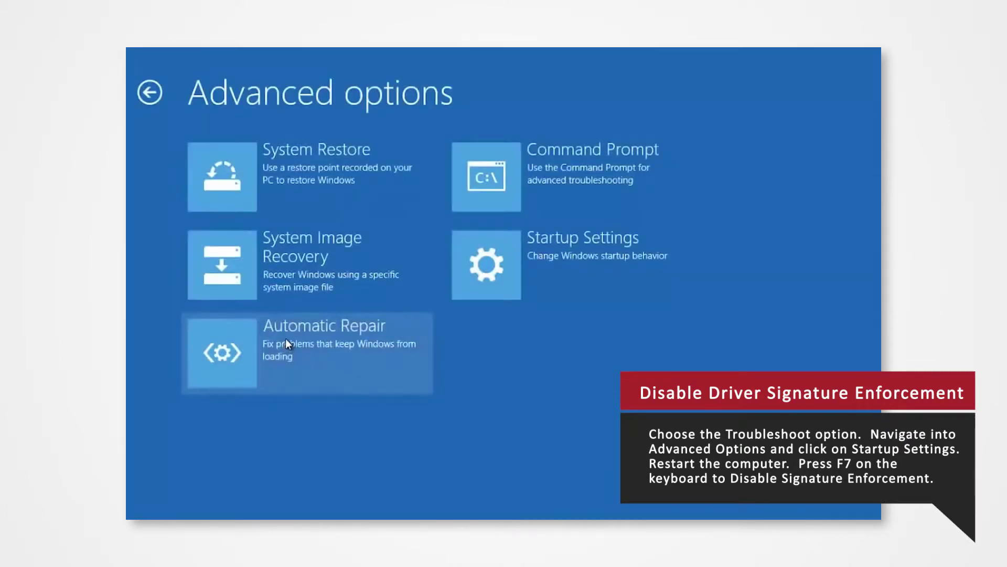
Reboot via Startup Settings with driver signature enforcement disabled (F7).
left_click(551, 280)
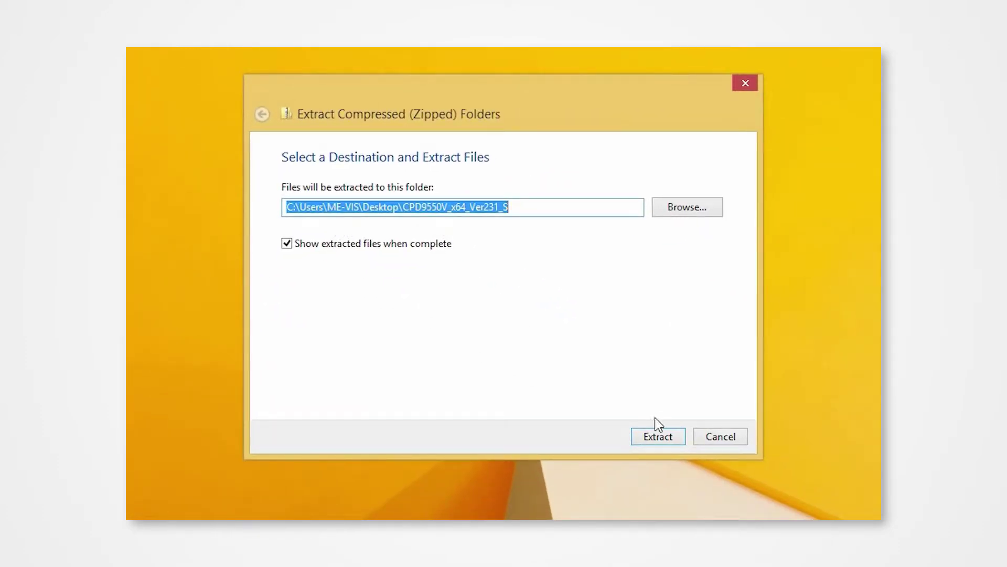
Extract the driver zip to a CPD9550V_x64_Ver231_S folder on the Desktop.
left_click(659, 438)
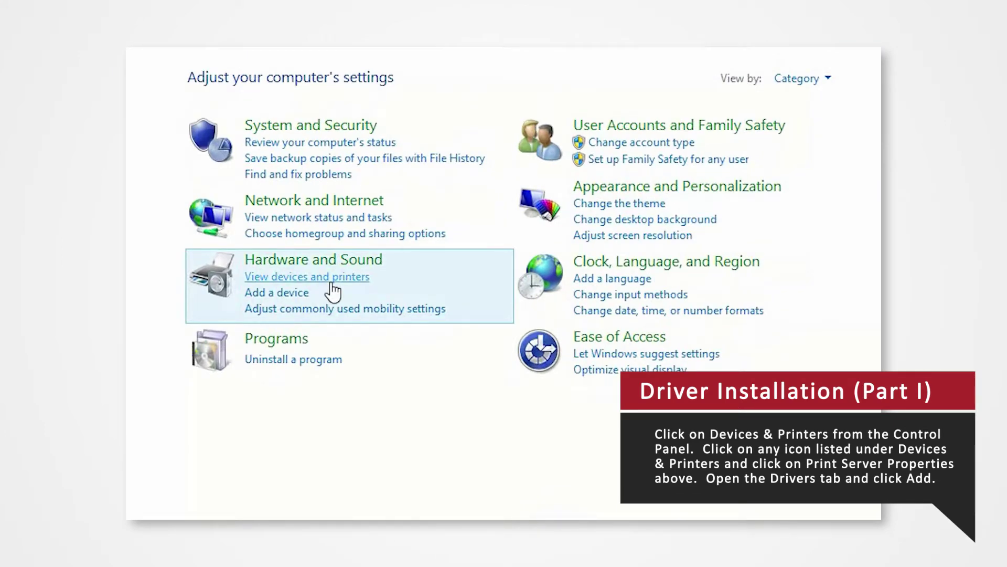
Open Devices and Printers, select a printer, and bring up Print server properties.
left_click(332, 281)
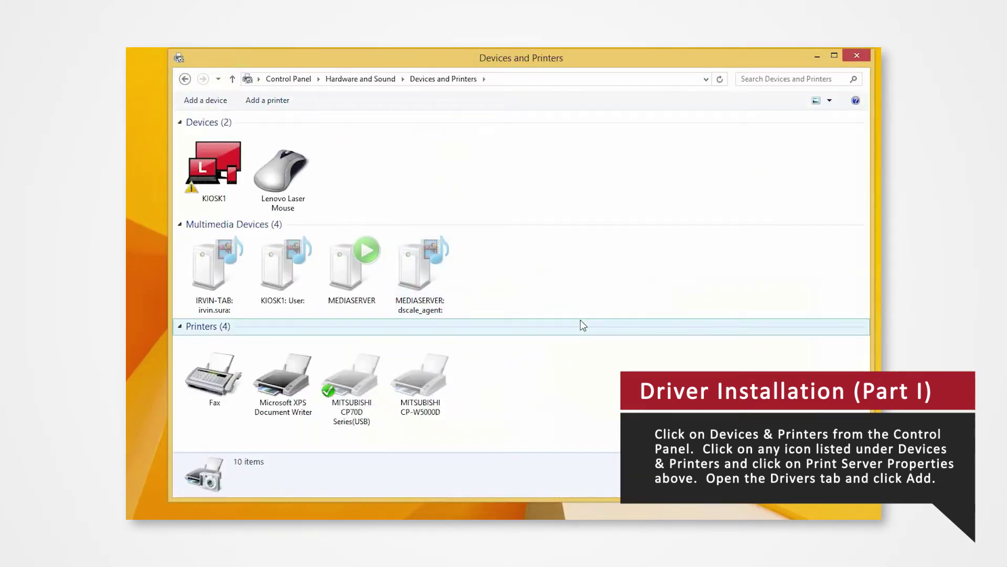
left_click(286, 375)
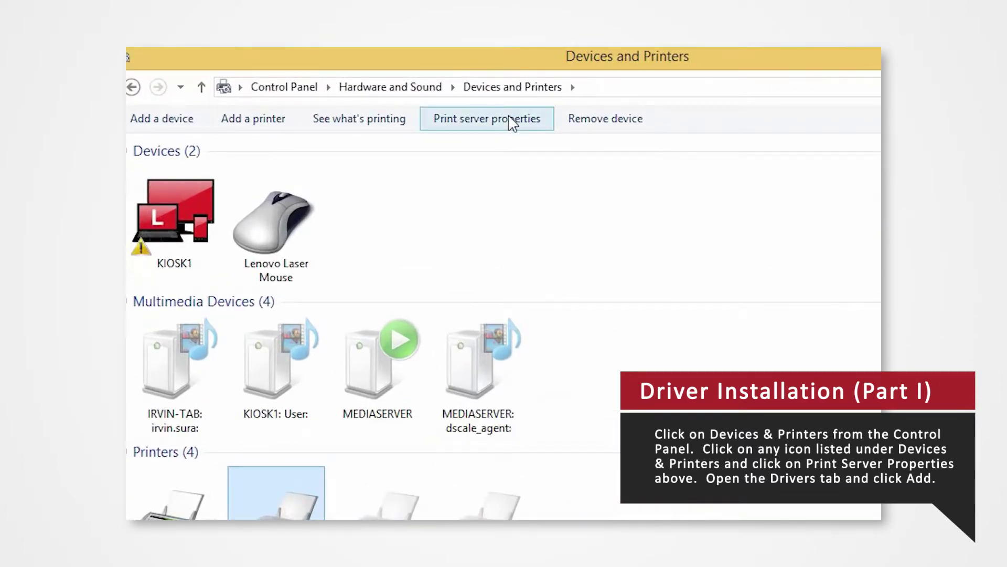
left_click(510, 120)
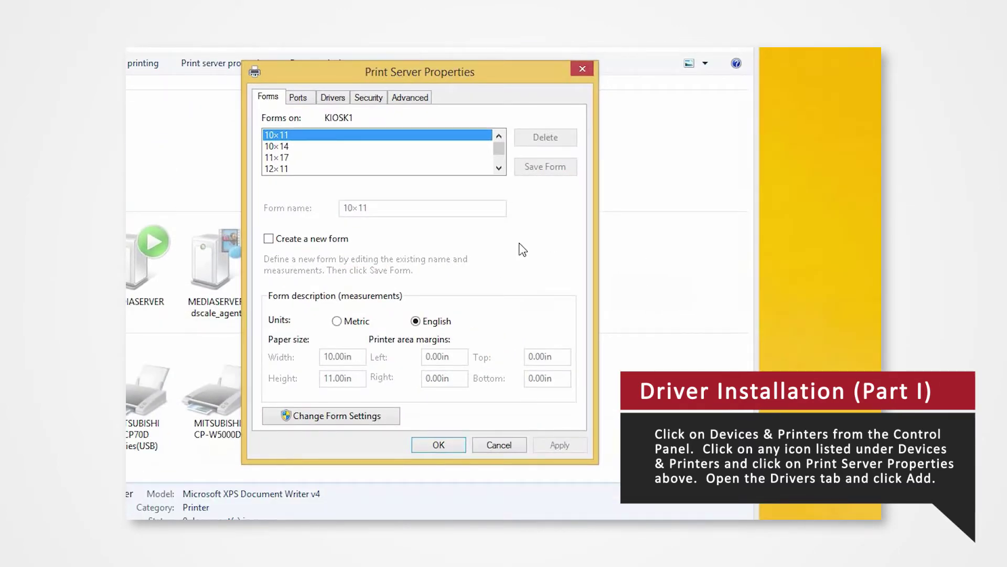
Start the Add Printer Driver Wizard from the print server's Drivers tab.
left_click(340, 103)
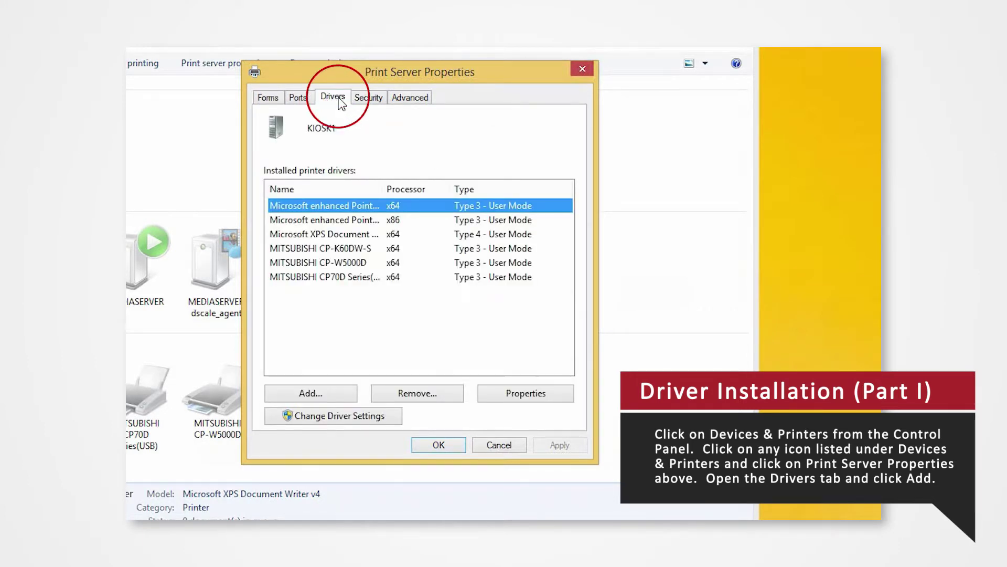
left_click(317, 395)
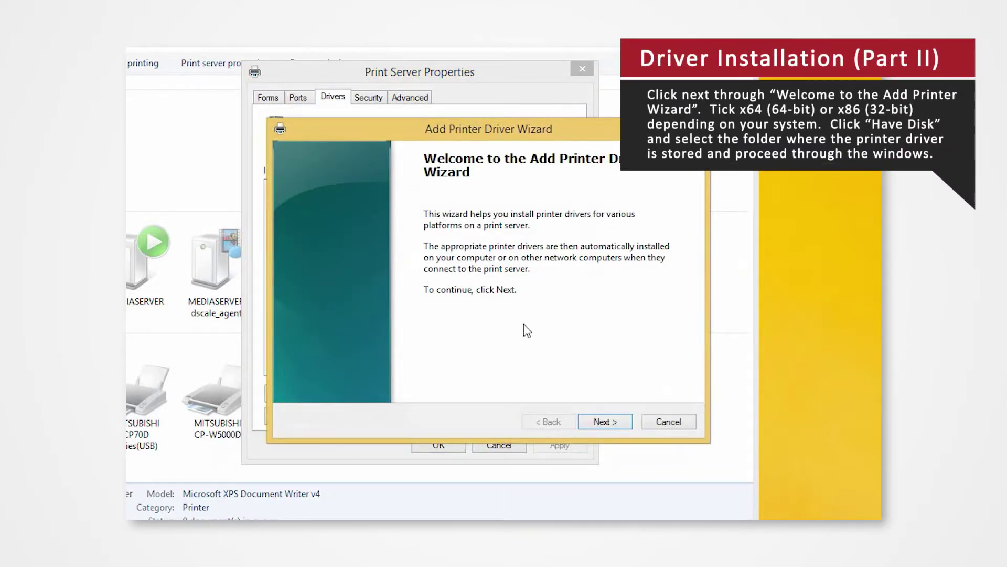
Get past the wizard's welcome page, keep the x64 processor, and choose Have Disk.
left_click(602, 422)
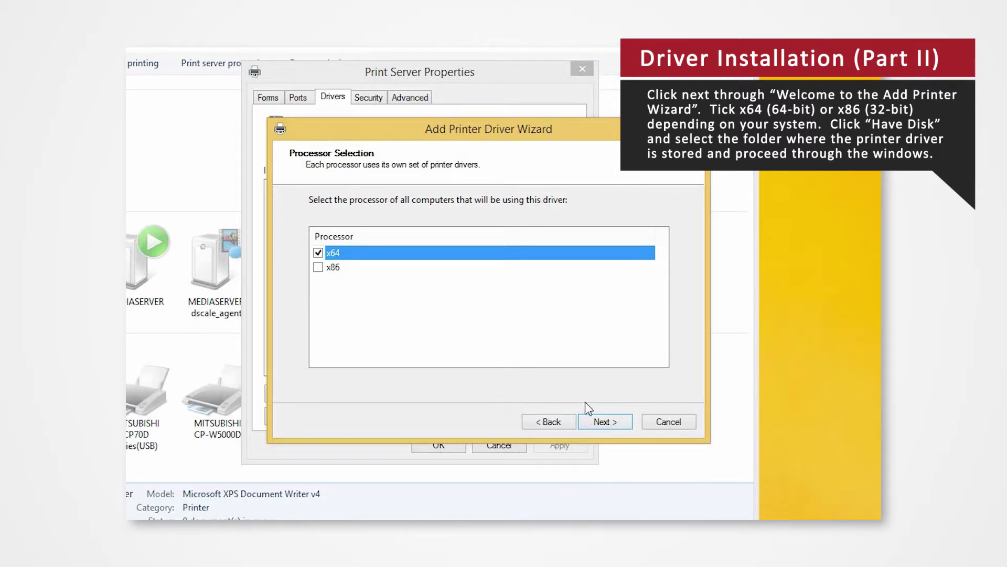
left_click(614, 421)
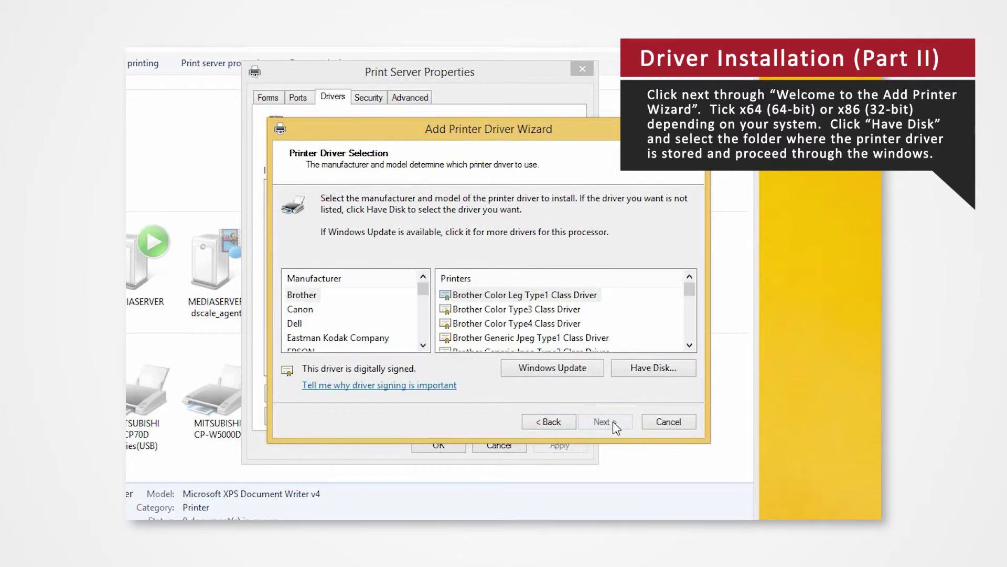
left_click(650, 375)
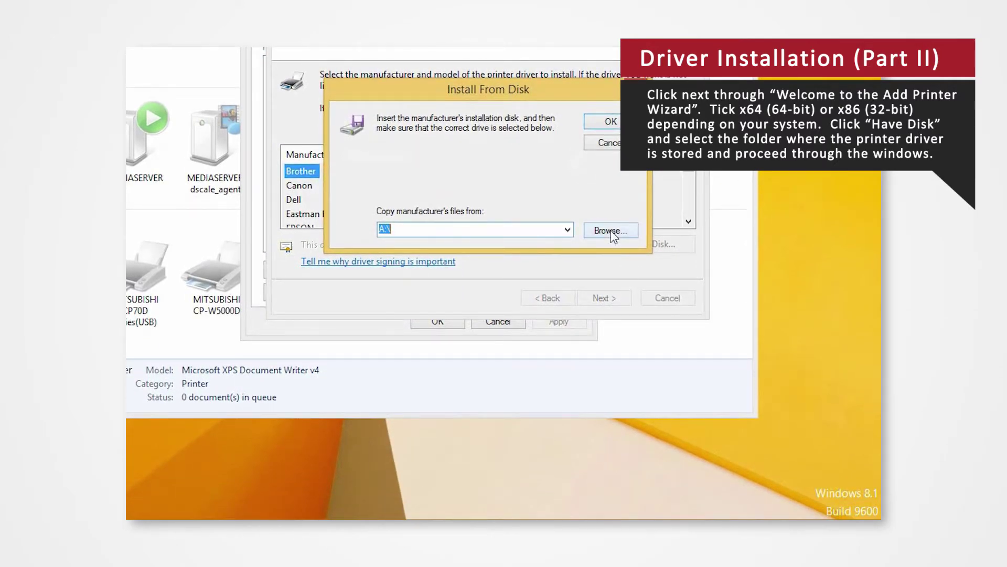
Load MITSUBISHI CP9550D/DW(USB) from CPD955N0.inf in the Desktop CPD9550V_x64_Ver231_S folder.
left_click(611, 230)
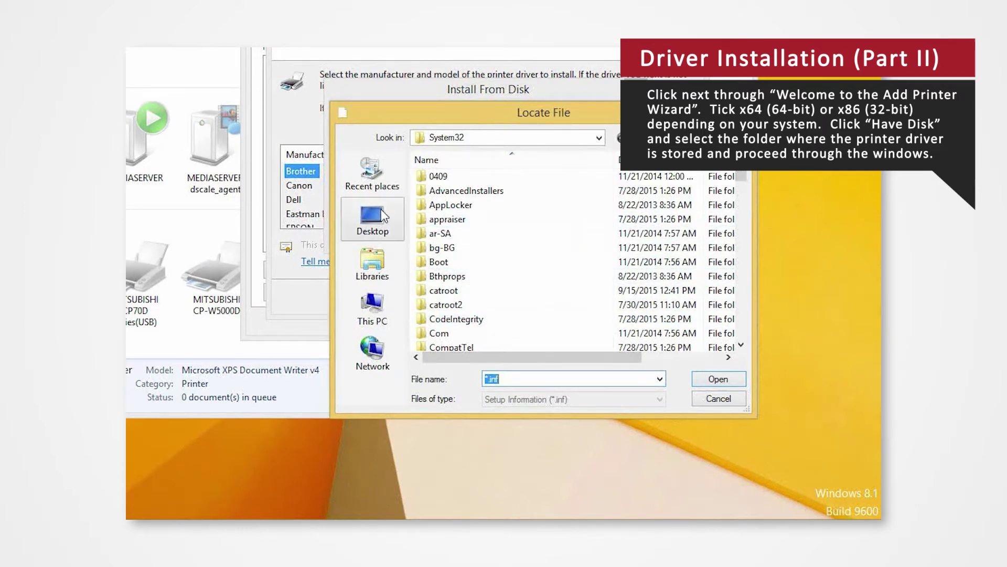
left_click(373, 219)
double_click(478, 251)
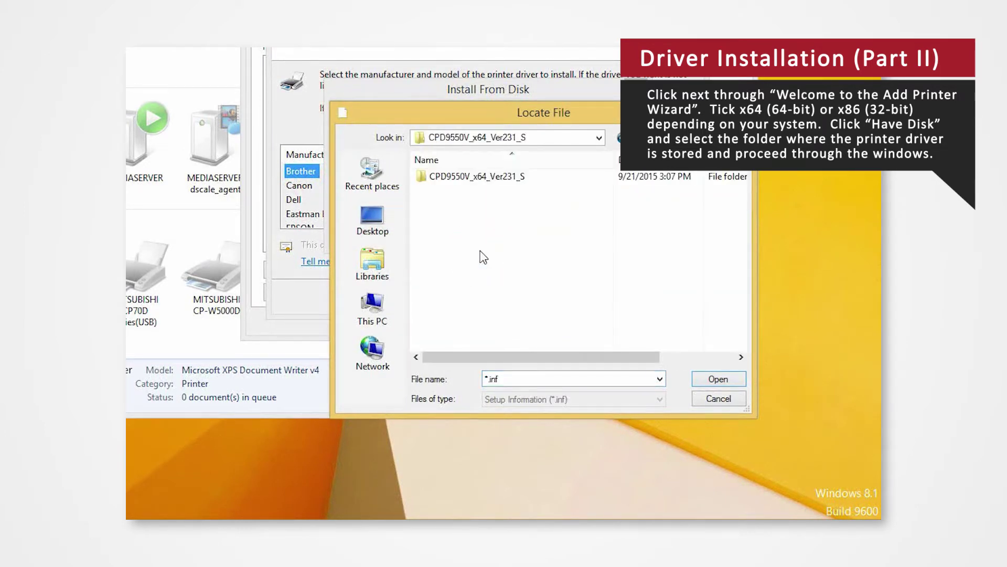
left_click(494, 179)
left_click(441, 180)
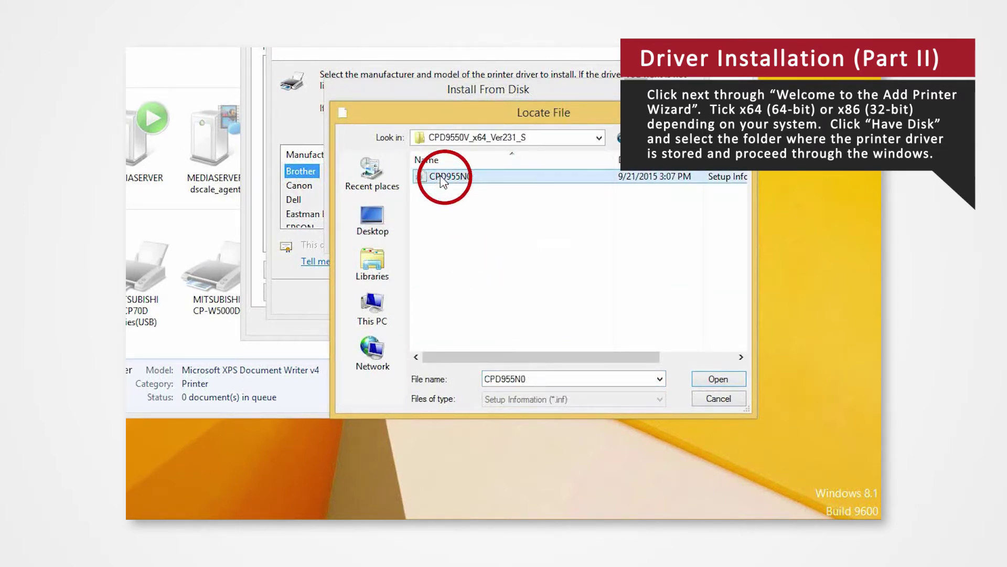
left_click(716, 384)
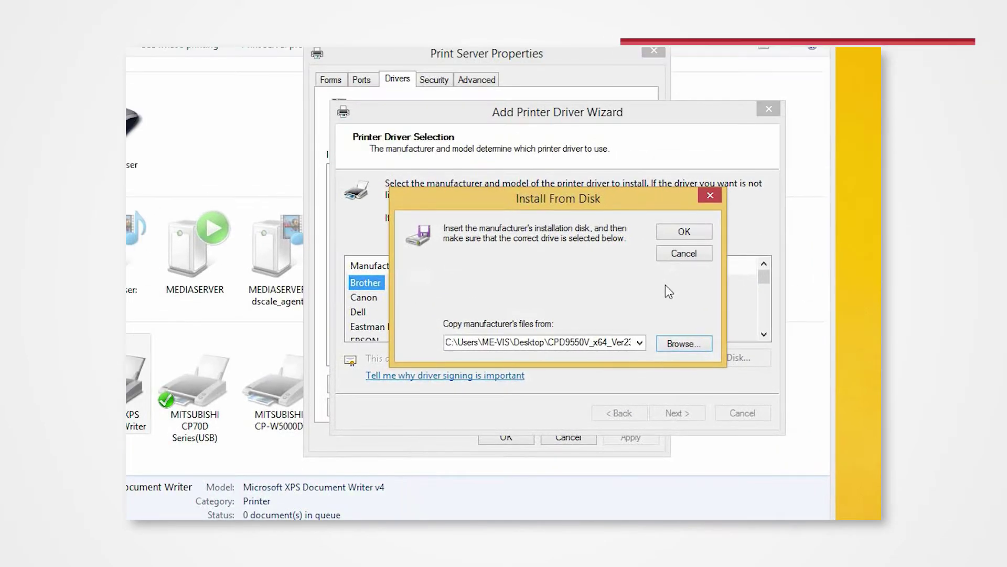
left_click(684, 231)
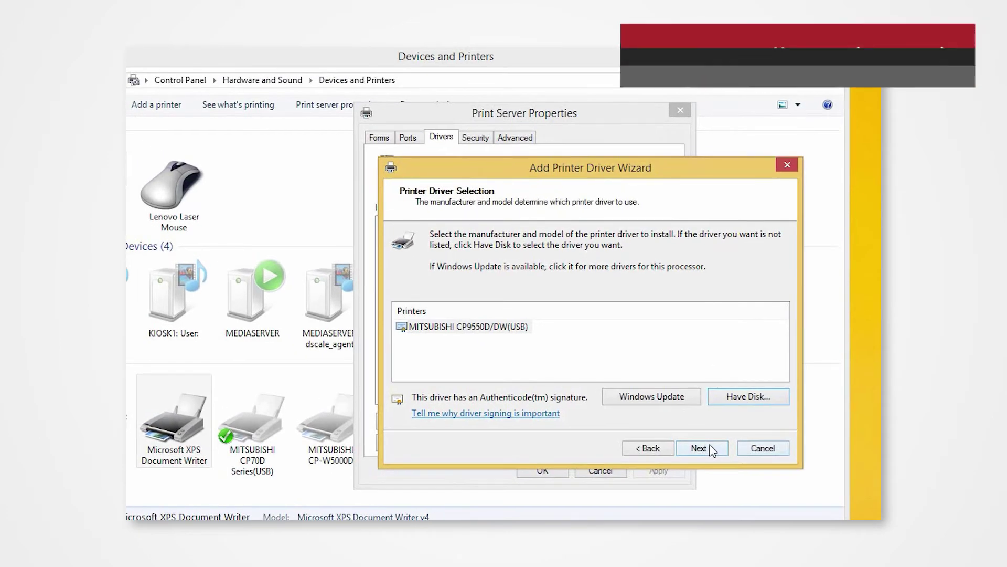
Finish the MITSUBISHI CP9550D/DW(USB) driver wizard and approve it with the administrator password.
left_click(703, 416)
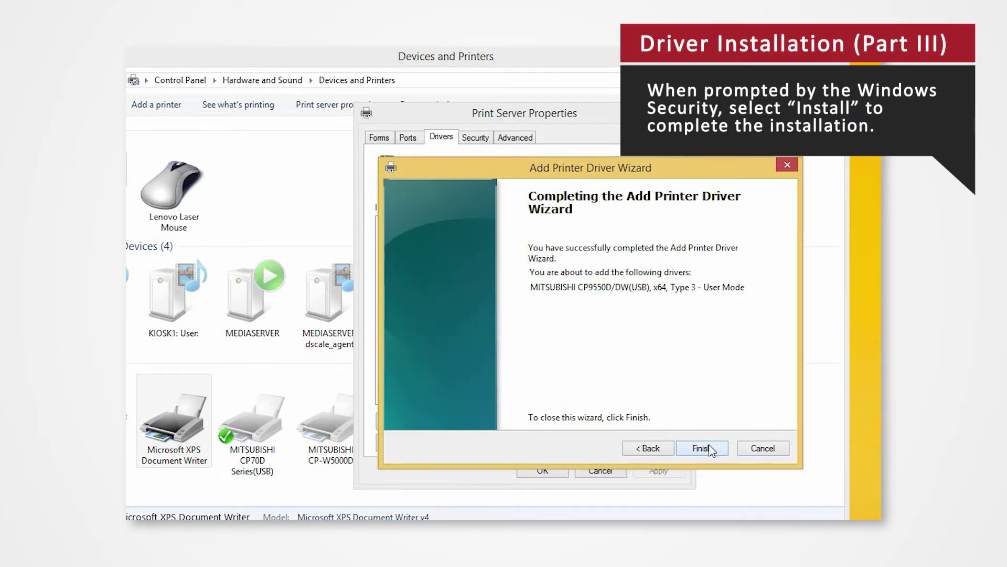
left_click(711, 449)
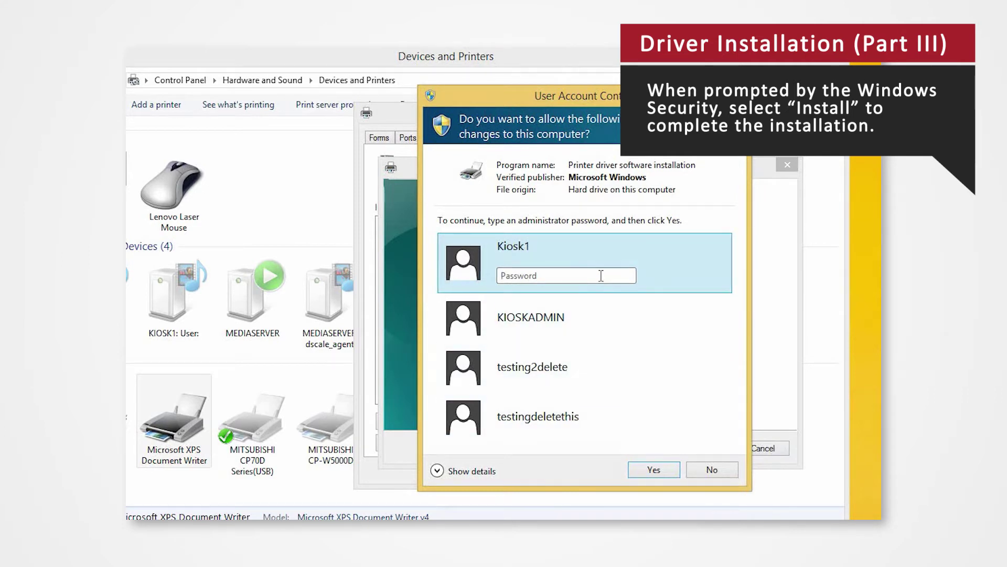
type("pa")
key("Return")
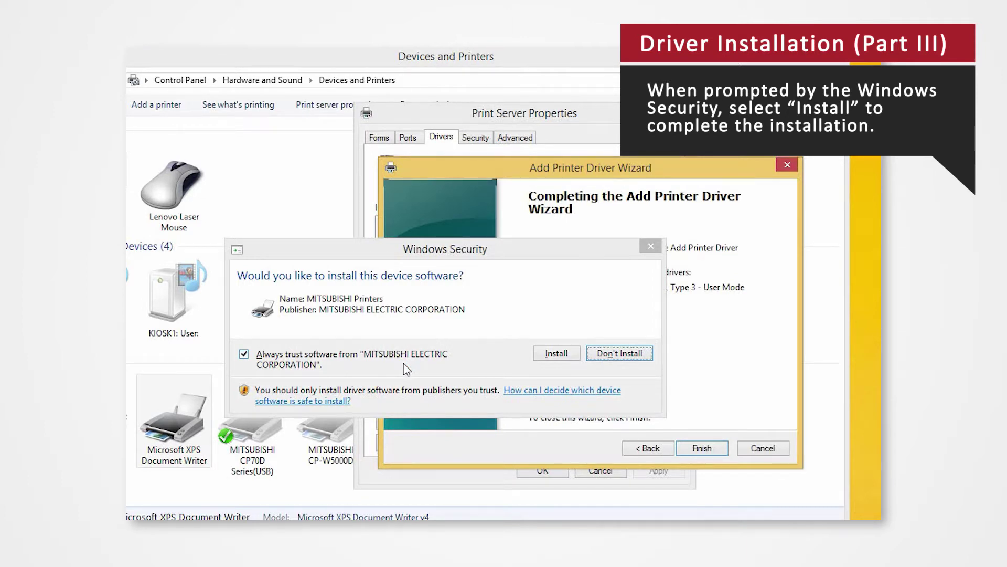
Allow the MITSUBISHI device software to install, then view the new printer in Devices and Printers.
left_click(556, 354)
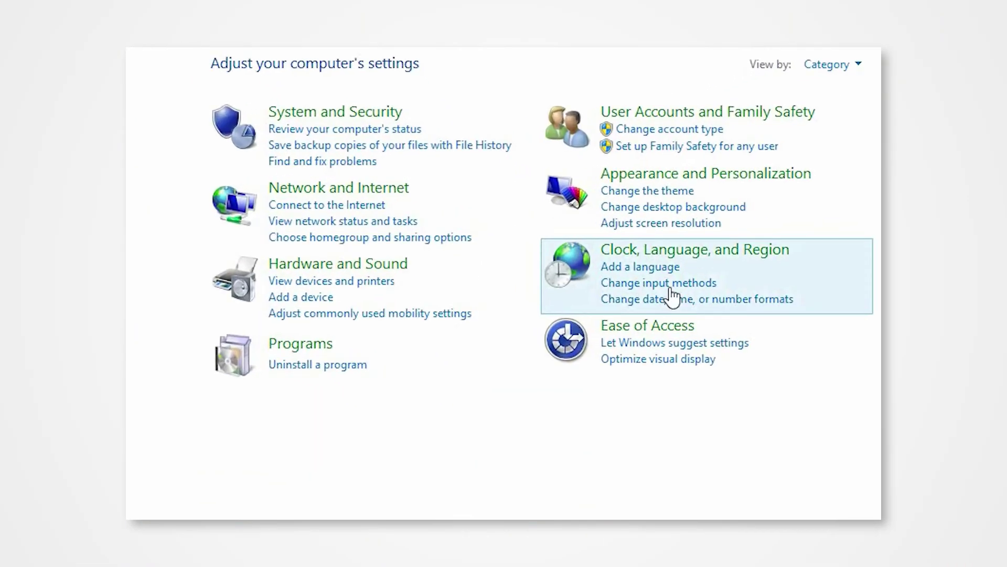
left_click(381, 283)
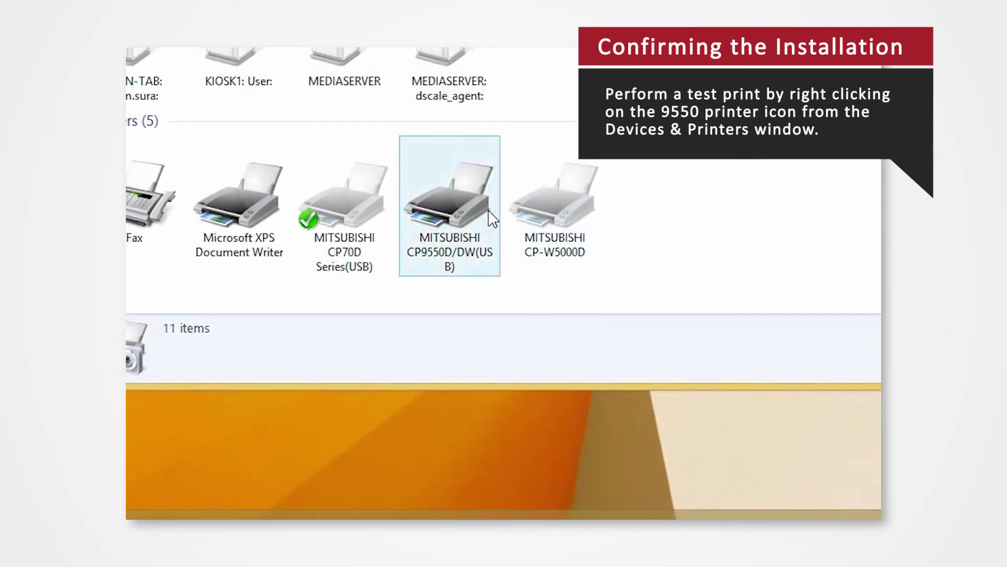
Print a test page from the CP9550D/DW(USB) printer's properties window.
left_click(488, 209)
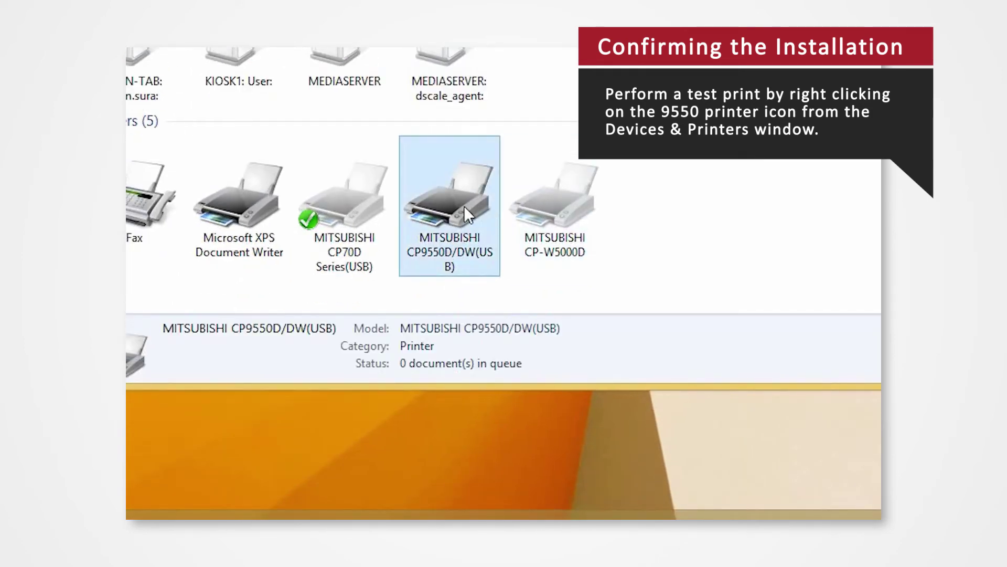
right_click(466, 207)
left_click(524, 282)
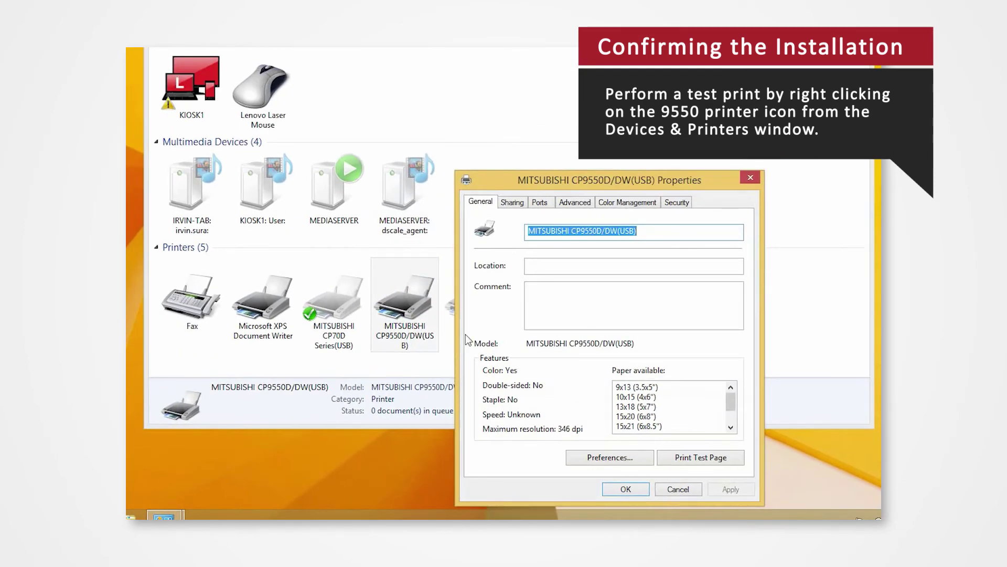
left_click_drag(595, 184, 504, 80)
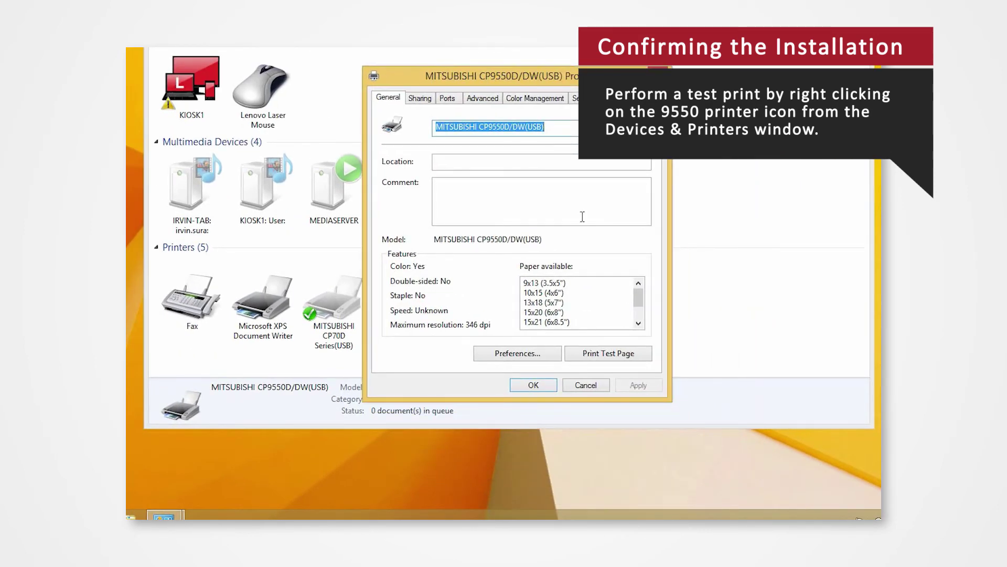
left_click(638, 355)
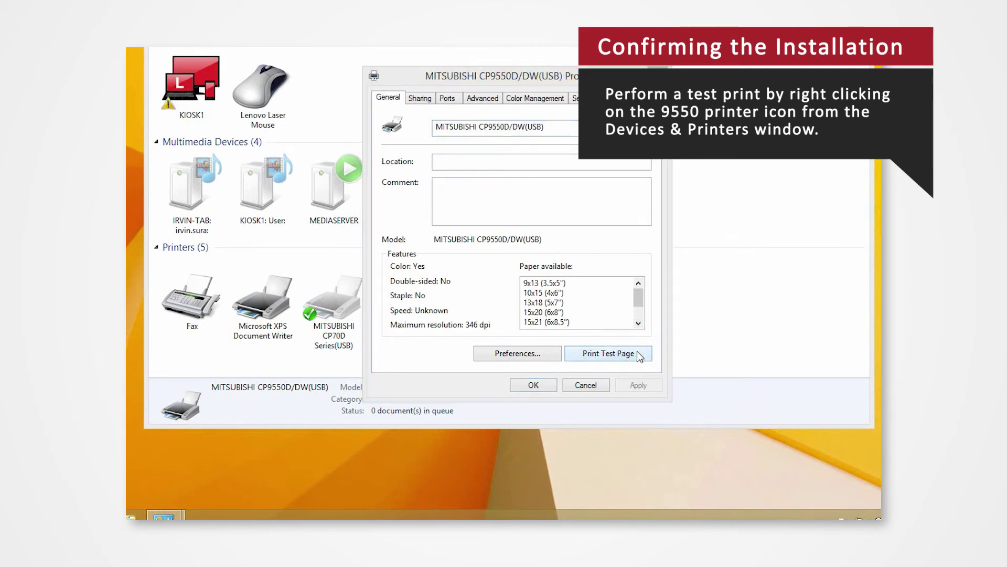